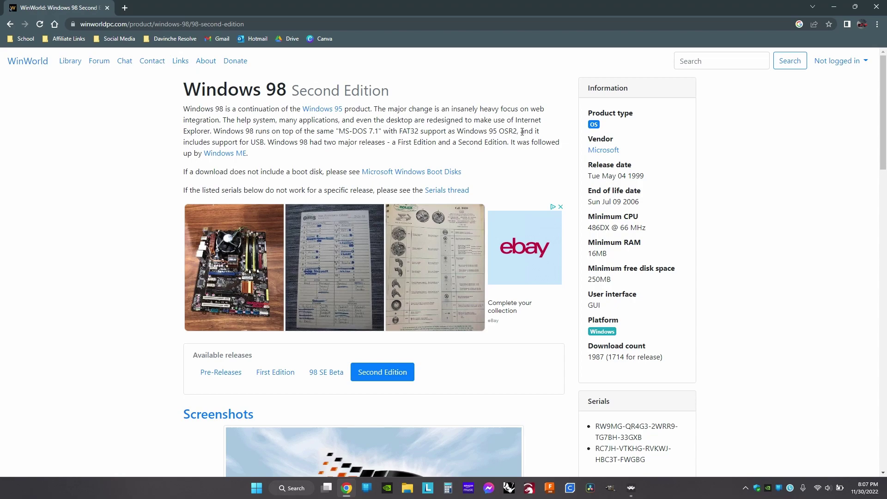
# Review the English downloads for Windows 98 Second Edition on WinWorld and switch to RetroArch
pyautogui.scroll(-20, 522, 132)
pyautogui.scroll(5, 516, 137)
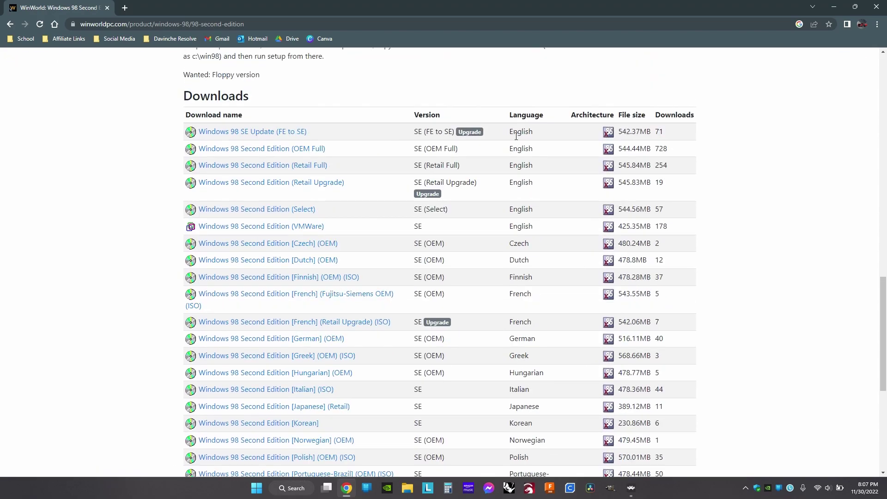
pyautogui.click(833, 7)
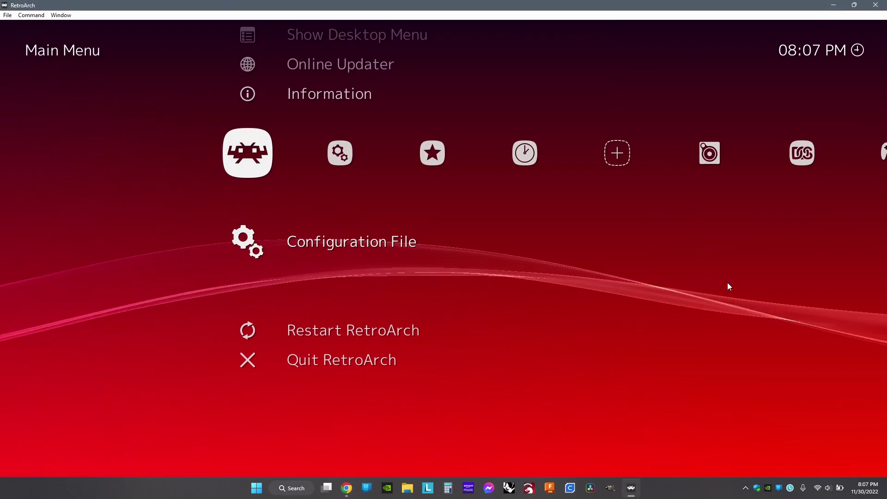
# Load the content file Windows 98 Second Edition.iso with the DOS (DOSBox-Pure) core
pyautogui.press('Up')
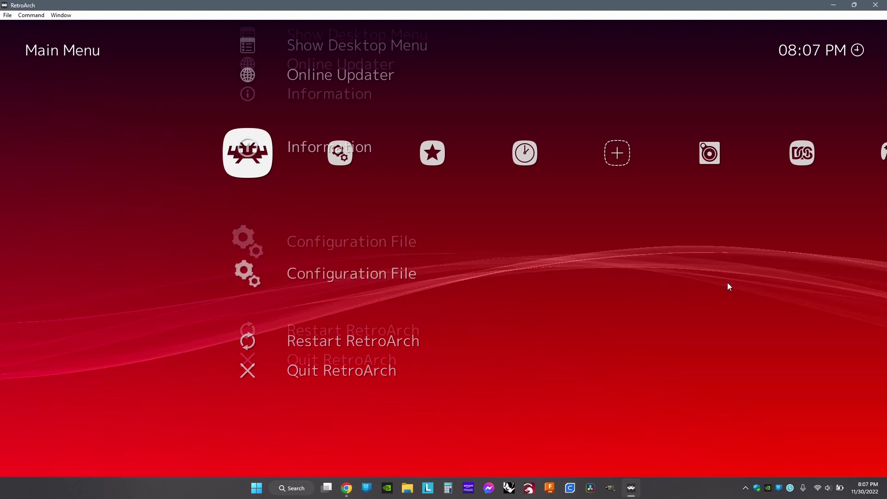
pyautogui.press('Up')
pyautogui.press('Up')
pyautogui.press('Up')
pyautogui.press('Up')
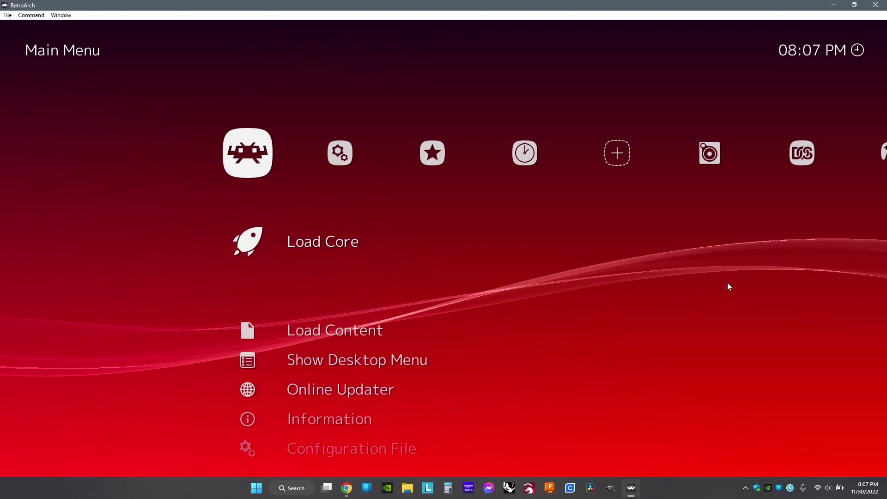
pyautogui.press('Down')
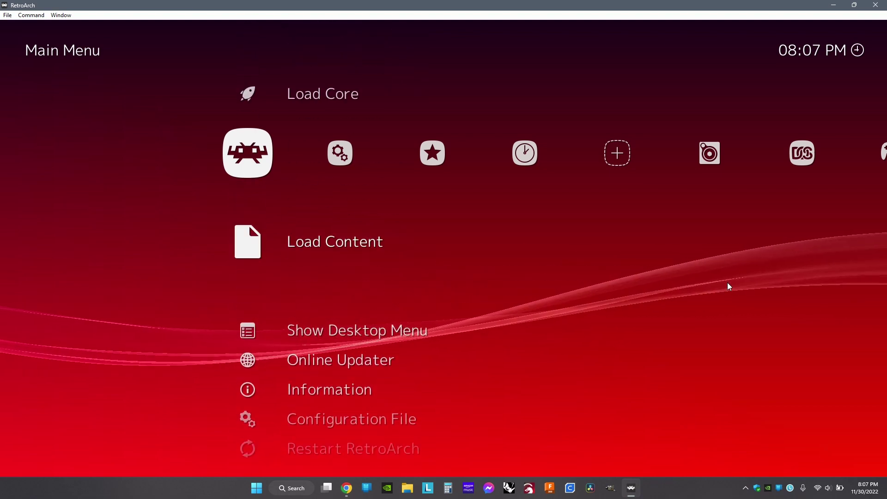
pyautogui.press('Return')
pyautogui.press('Return')
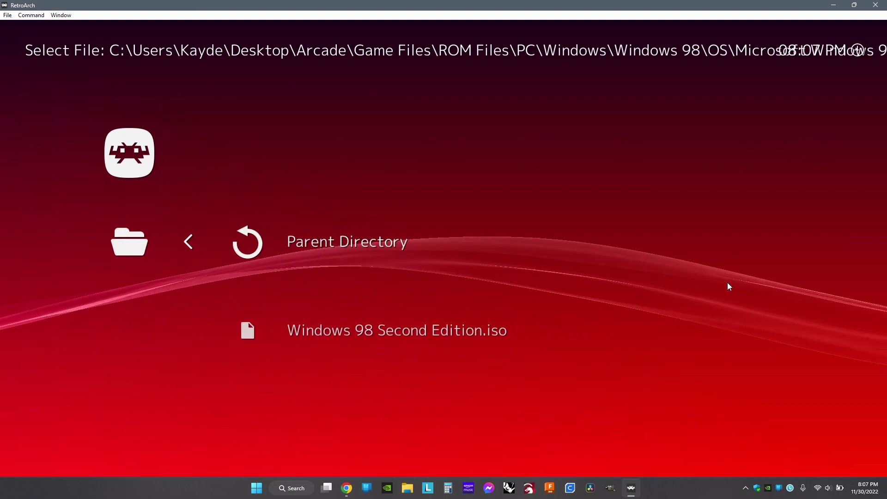
pyautogui.press('Down')
pyautogui.press('Return')
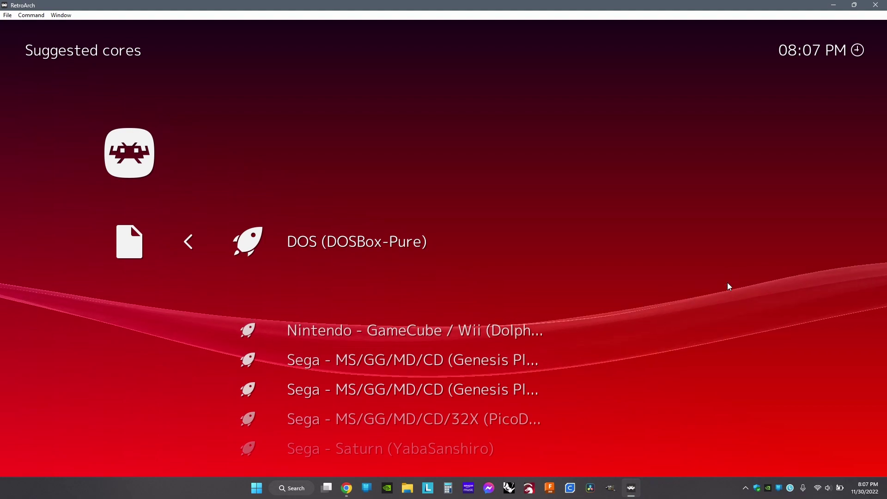
pyautogui.press('Return')
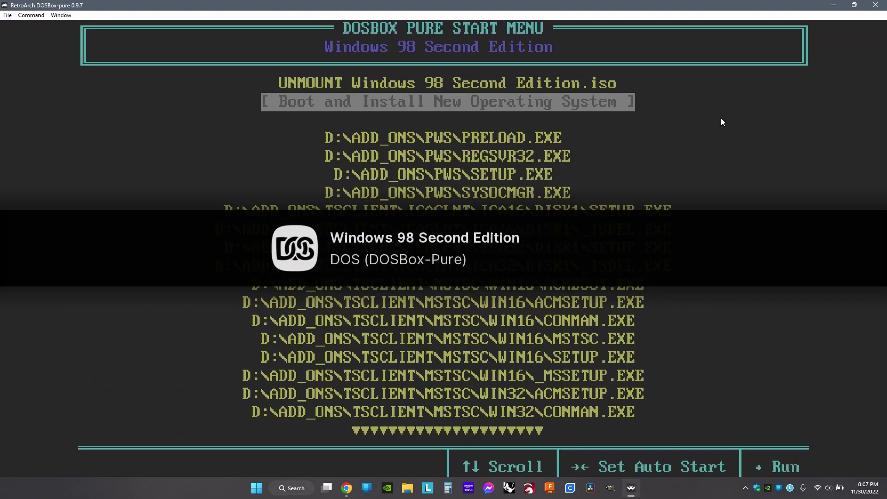
# Choose Boot and Install New Operating System in the DOSBox Pure start menu
pyautogui.press('Down')
pyautogui.press('Up')
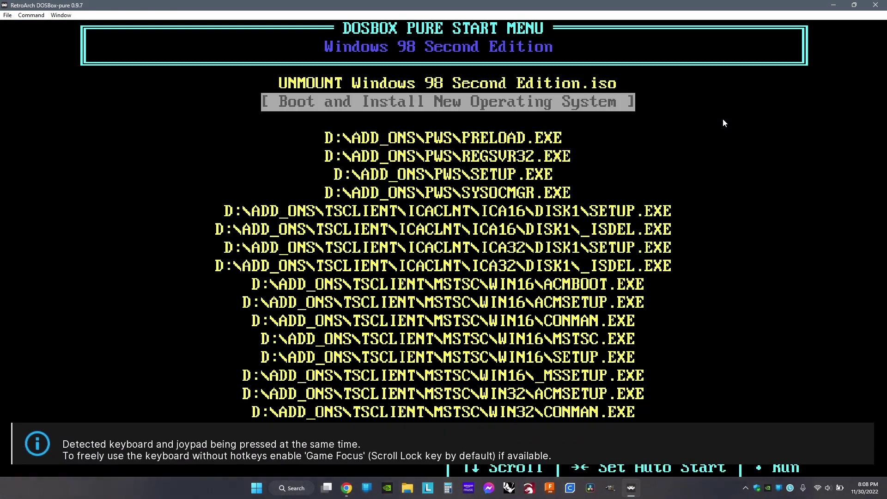
pyautogui.press('Return')
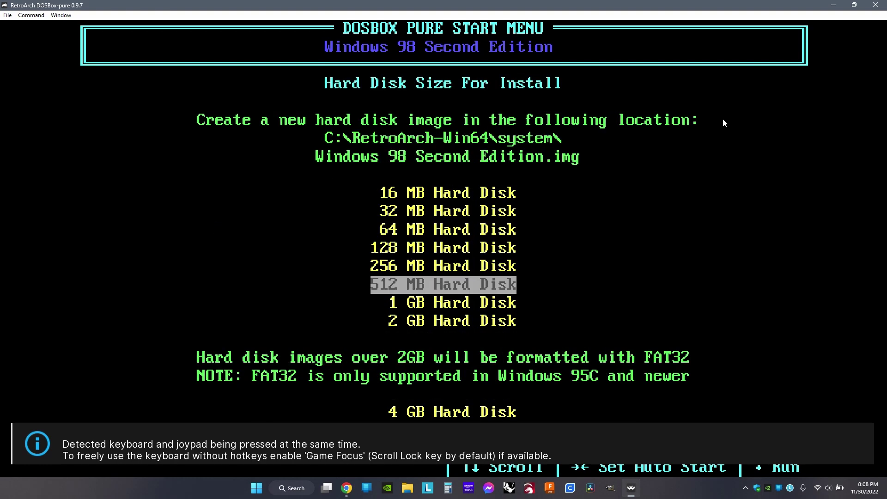
# Create a 12 GB hard disk image for the installation and boot from the disc
pyautogui.press('Down')
pyautogui.press('Down')
pyautogui.press('Down')
pyautogui.press('Down')
pyautogui.press('Down')
pyautogui.press('Down')
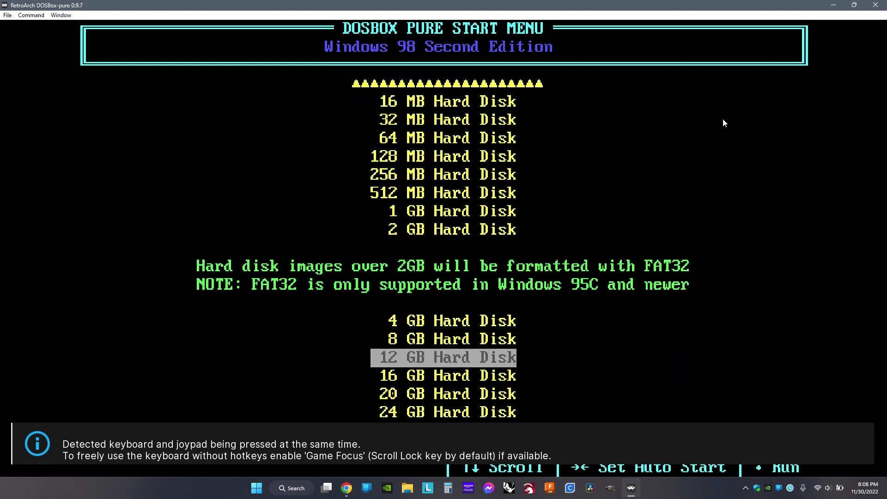
pyautogui.press('Down')
pyautogui.press('Down')
pyautogui.press('Down')
pyautogui.press('Down')
pyautogui.press('Down')
pyautogui.press('Down')
pyautogui.press('Down')
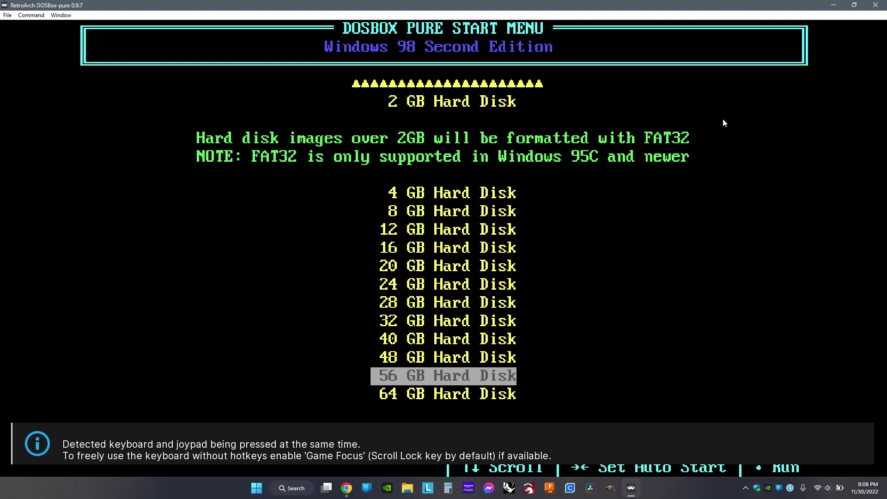
pyautogui.press('Up')
pyautogui.press('Up')
pyautogui.press('Up')
pyautogui.press('Up')
pyautogui.press('Up')
pyautogui.press('Up')
pyautogui.press('Up')
pyautogui.press('Up')
pyautogui.press('Up')
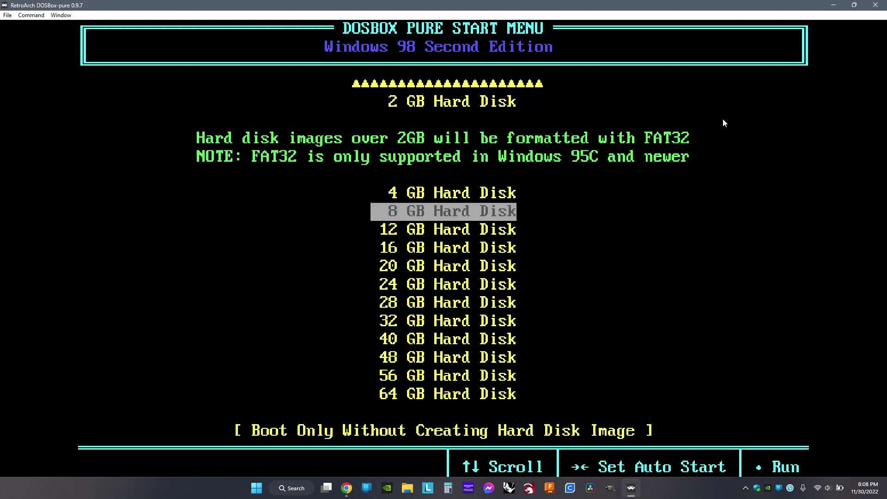
pyautogui.press('Down')
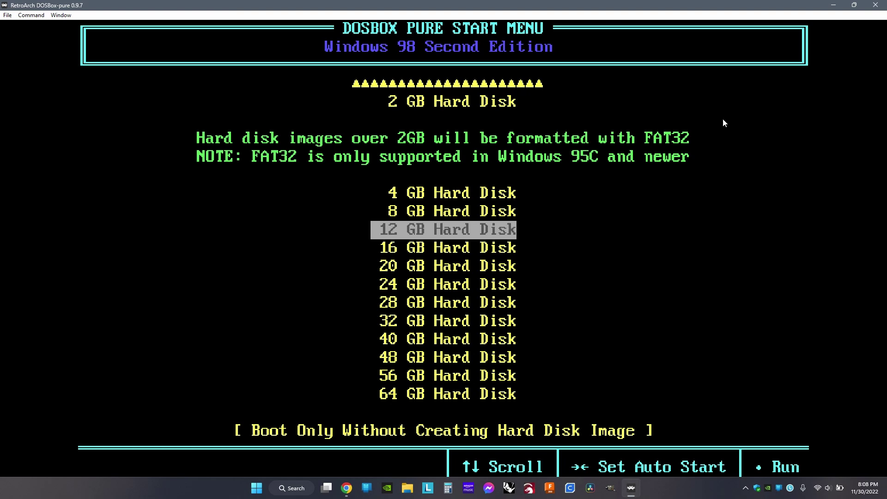
pyautogui.press('Return')
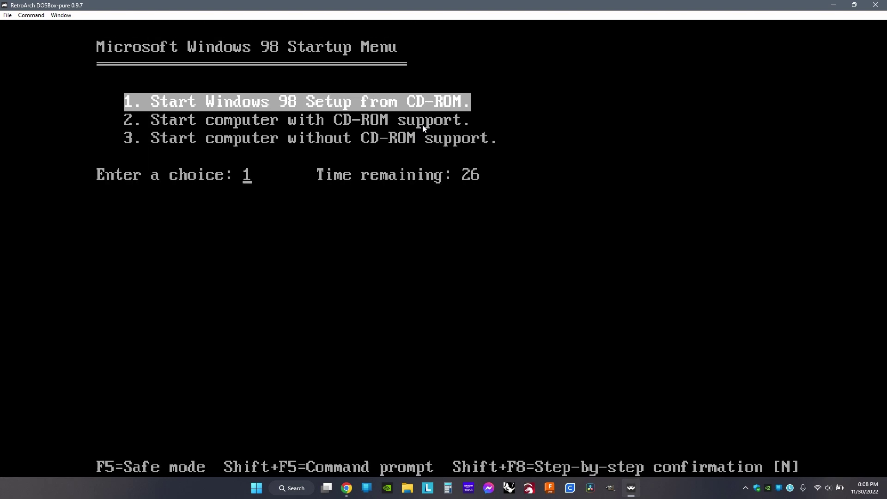
# Start Windows 98 Setup from CD-ROM and continue past both welcome screens
pyautogui.press('Return')
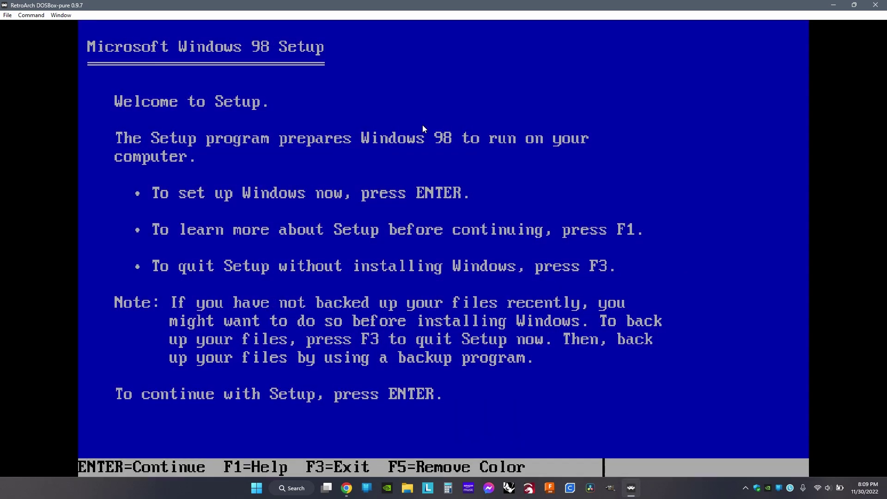
pyautogui.press('Return')
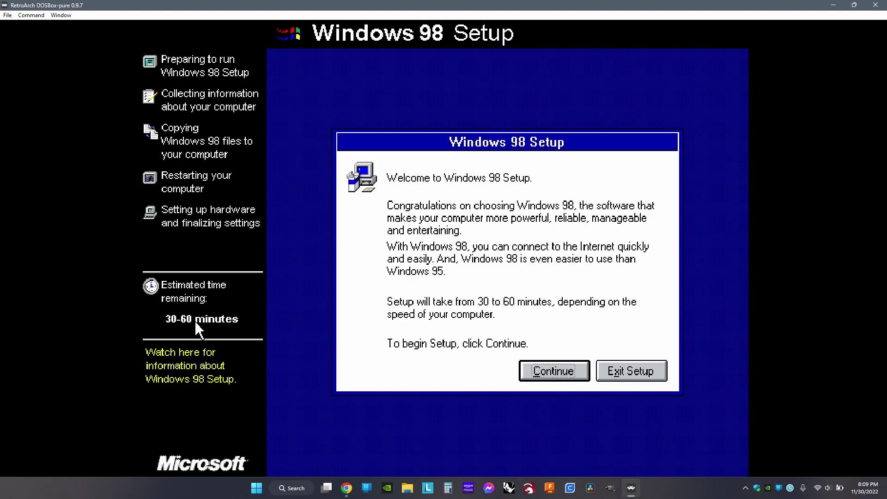
pyautogui.click(562, 368)
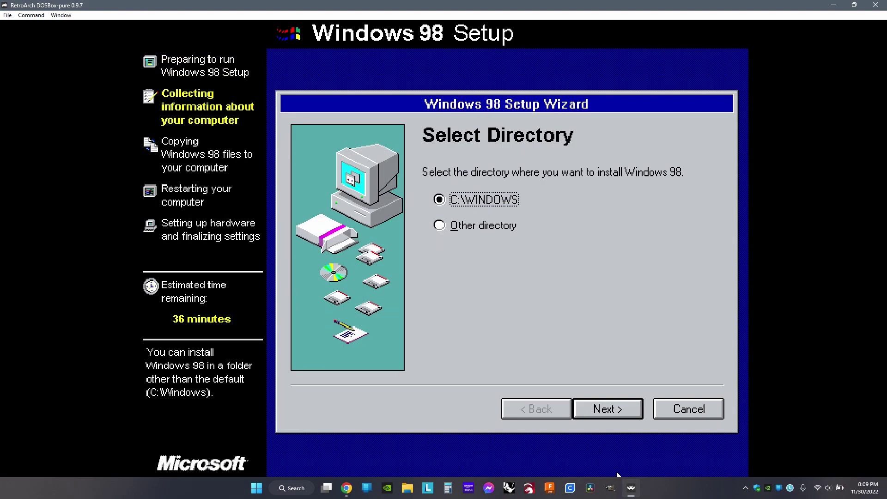
# Set up the installation in C:\WINDOWS as Typical with the most common components
pyautogui.click(614, 404)
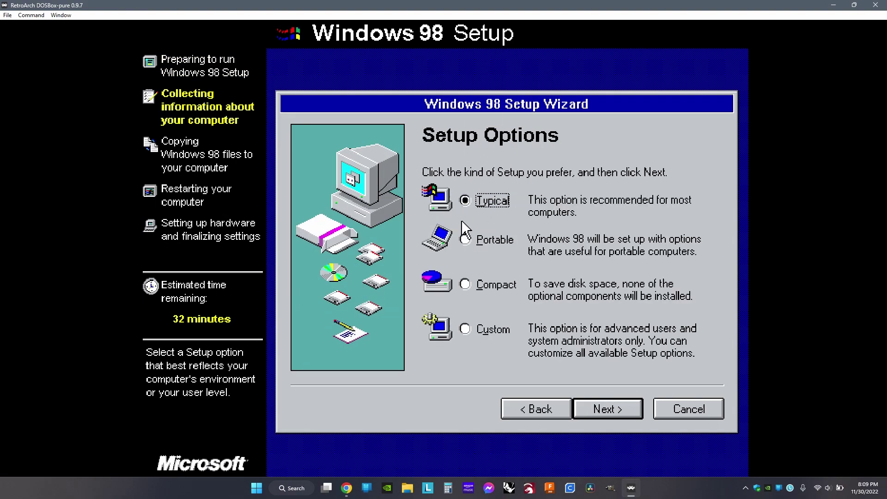
pyautogui.click(586, 414)
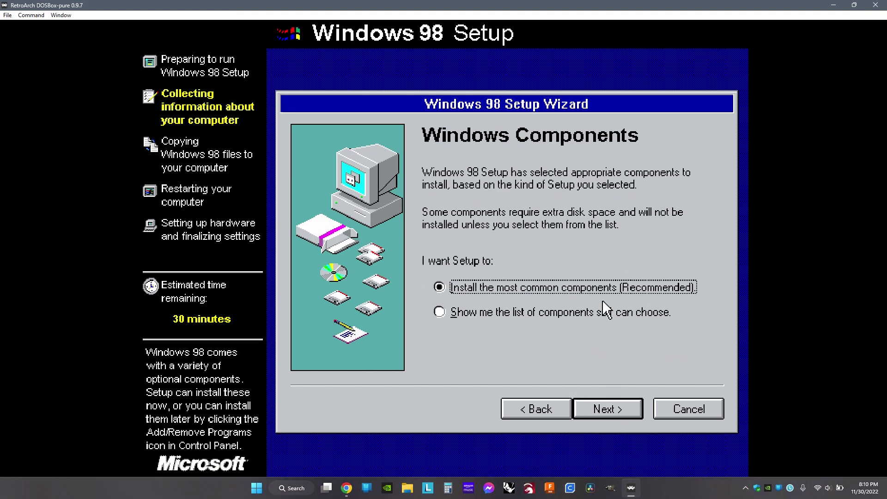
pyautogui.click(603, 410)
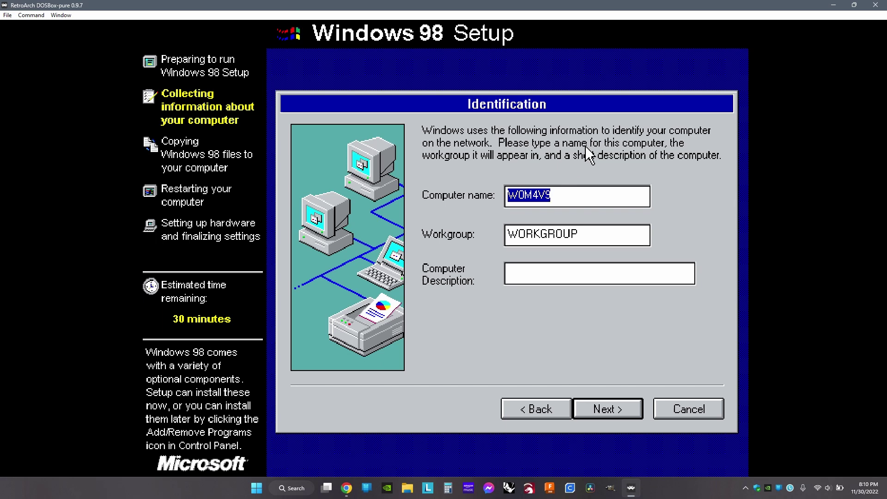
# Accept the default network identification and remaining setup pages, and start copying the Windows 98 files
pyautogui.press('Return')
pyautogui.click(619, 407)
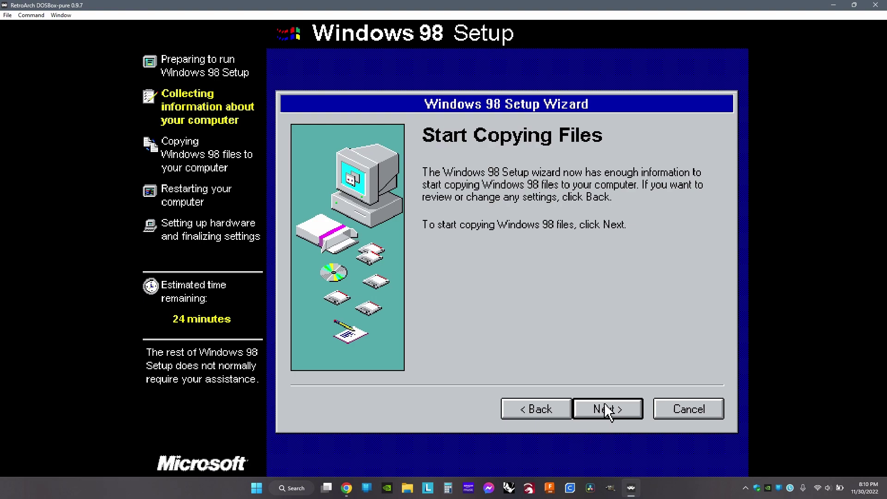
pyautogui.click(607, 409)
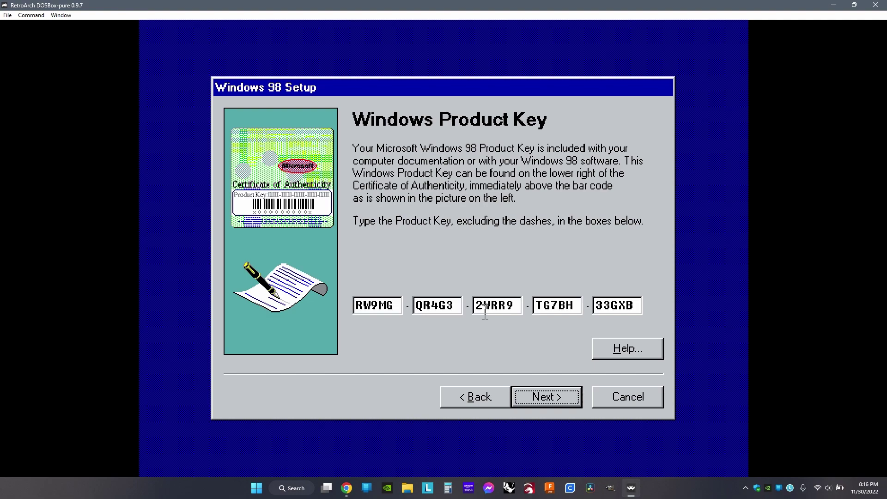
# Submit the filled-in Windows product key and finish the Start Wizard
pyautogui.click(555, 401)
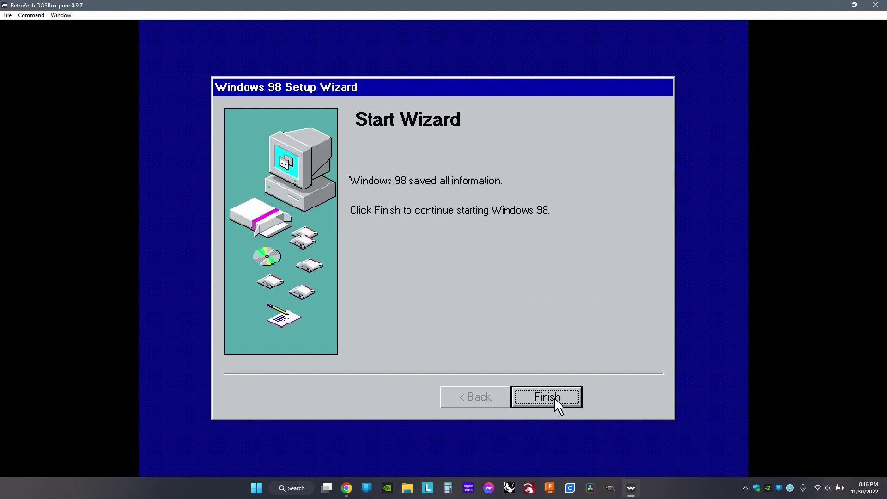
pyautogui.click(555, 400)
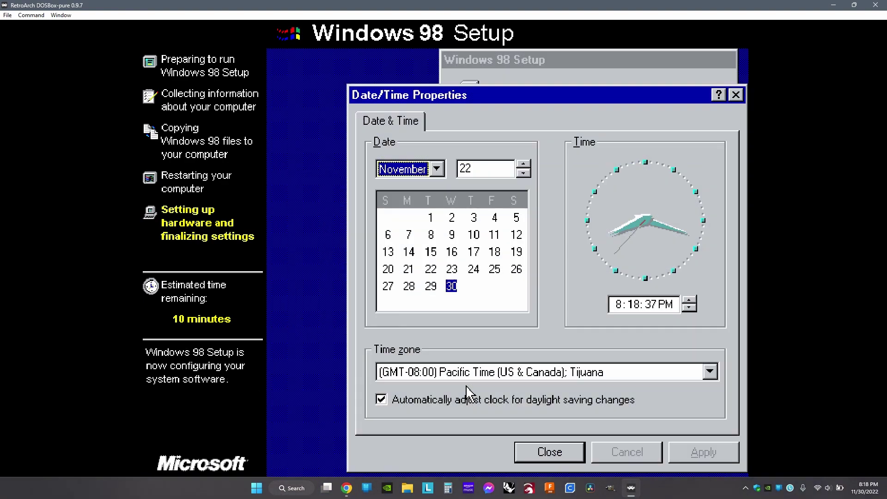
# Set the time zone to (GMT-07:00) Mountain Time (US & Canada) and restart the computer to continue setup
pyautogui.click(615, 375)
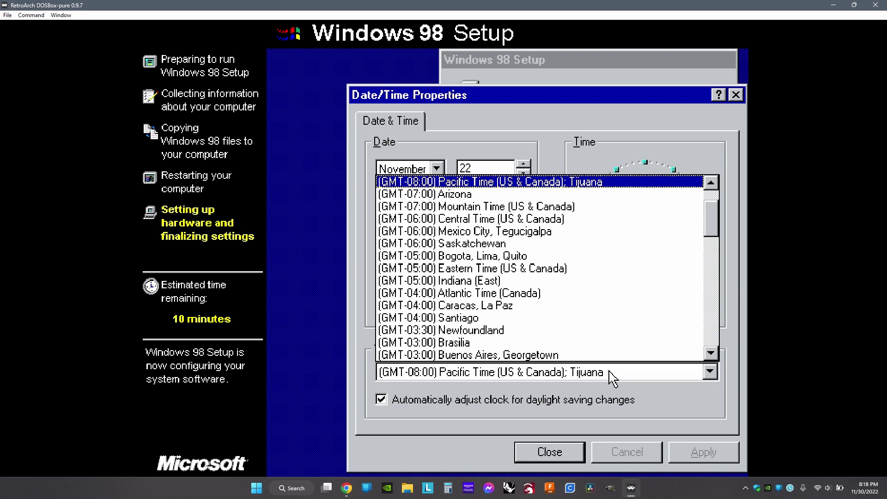
pyautogui.click(522, 208)
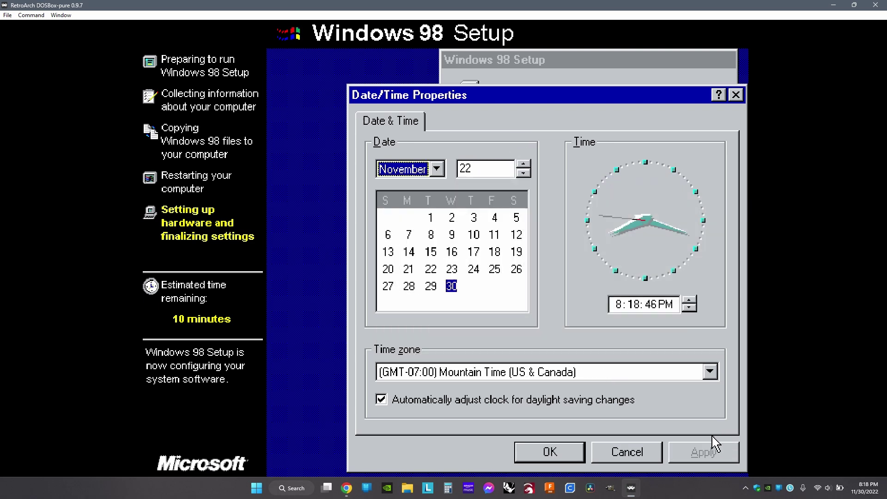
pyautogui.click(550, 451)
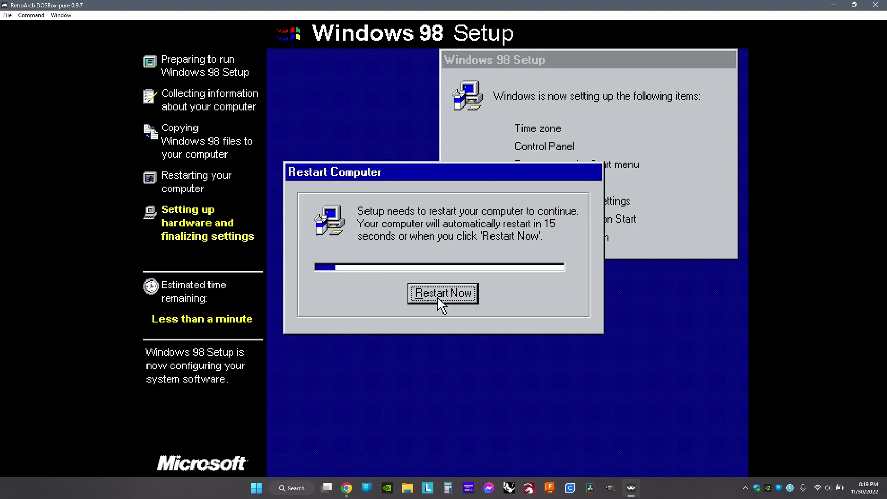
pyautogui.click(442, 293)
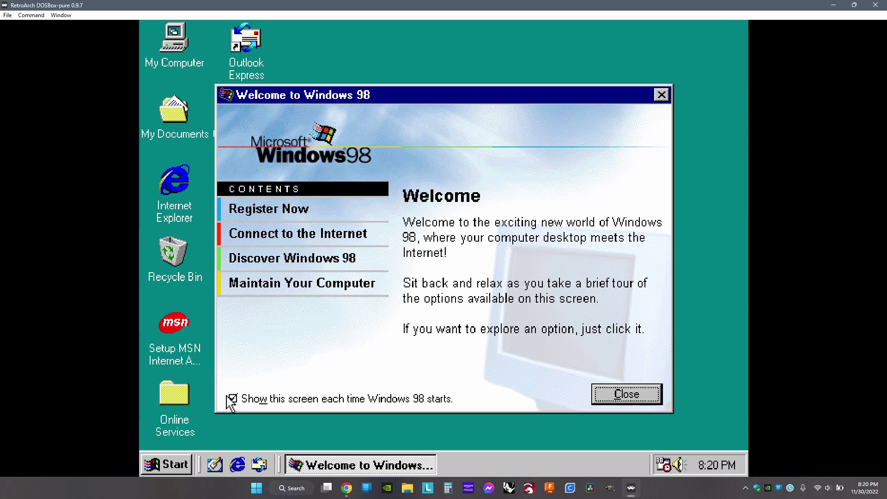
# Disable showing the Welcome to Windows 98 screen at startup and close it
pyautogui.click(233, 399)
pyautogui.click(626, 394)
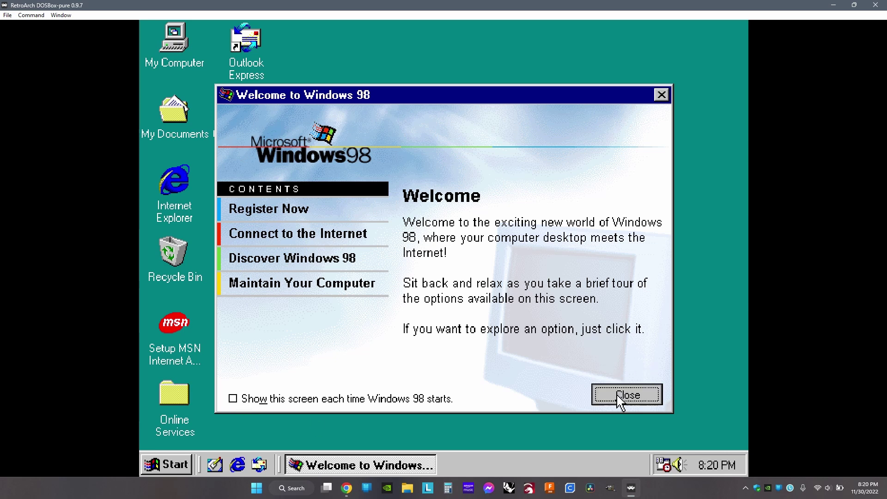
# Shut down Windows 98 and close its content in RetroArch
pyautogui.click(174, 468)
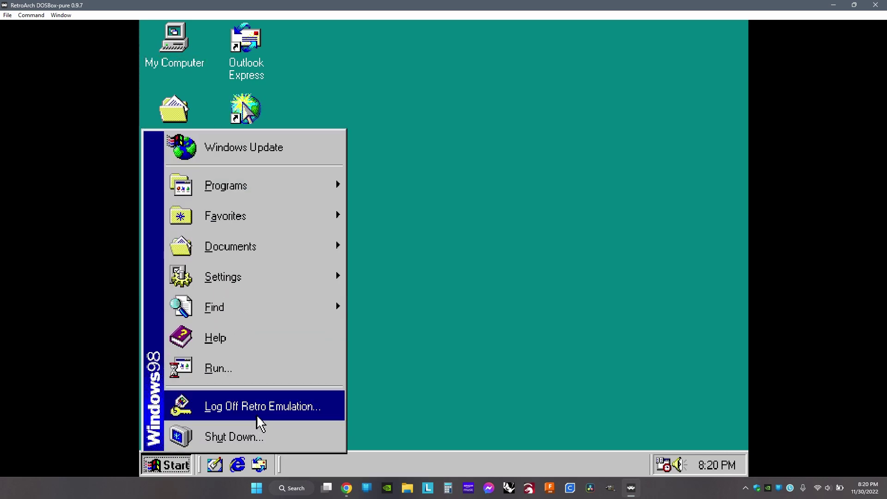
pyautogui.click(255, 433)
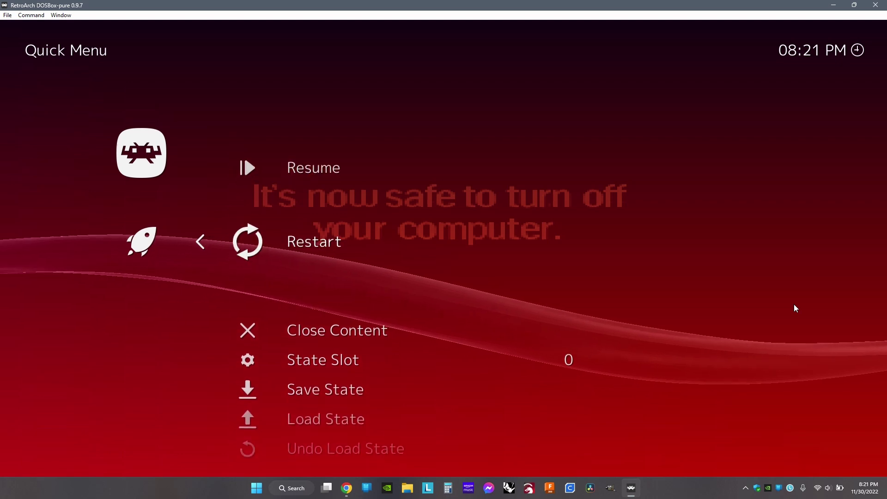
pyautogui.press('Return')
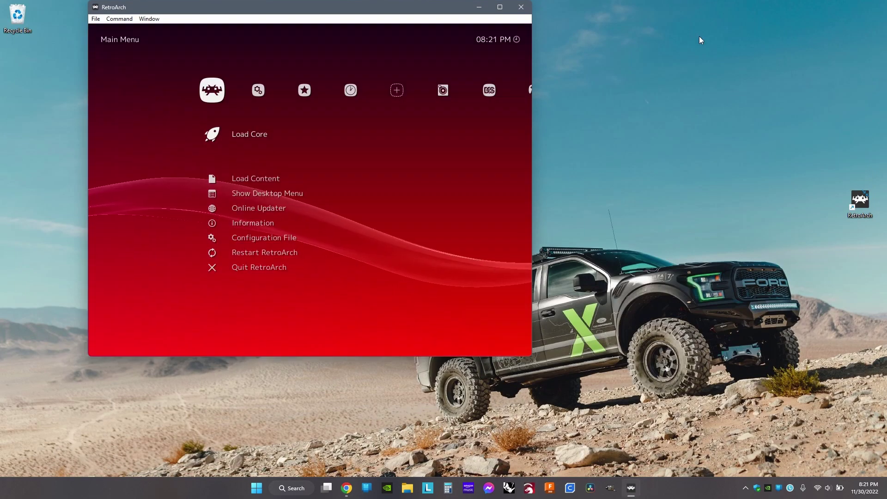
# Go to the Windows 98 playlist in RetroArch
pyautogui.press('Left')
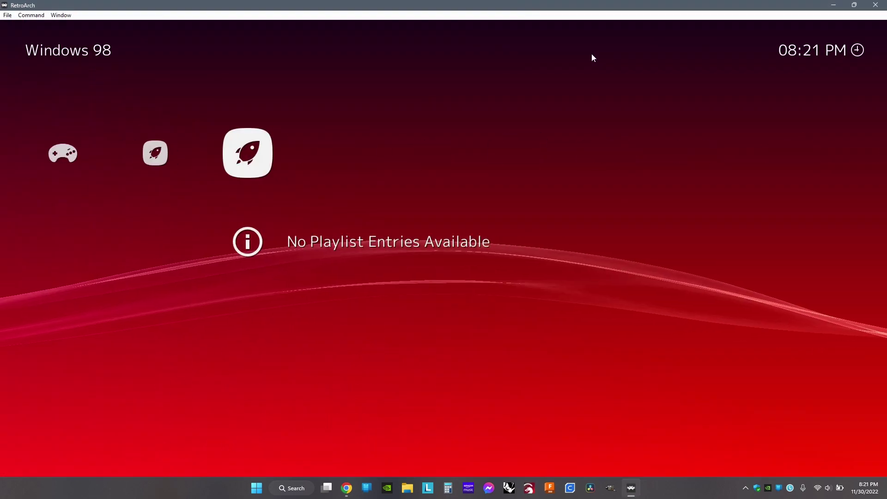
pyautogui.press('Left')
pyautogui.press('Right')
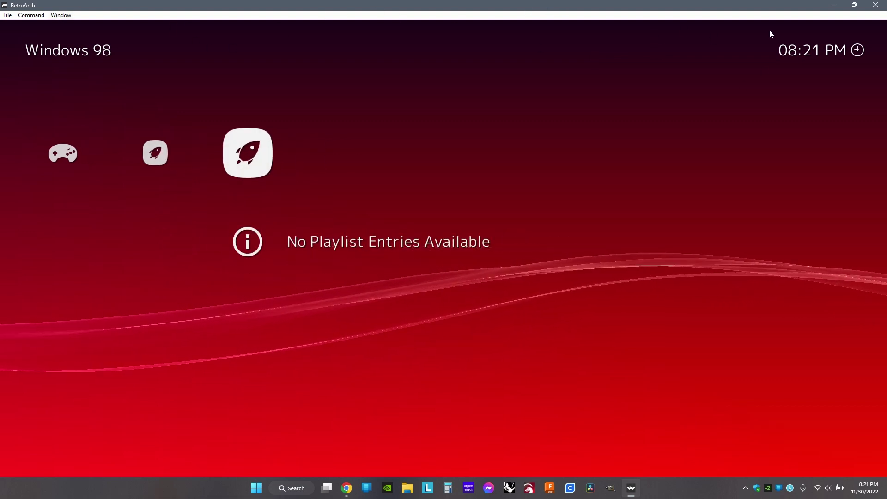
# Open RetroArch's desktop menu and select the Windows 98 playlist in it
pyautogui.click(60, 15)
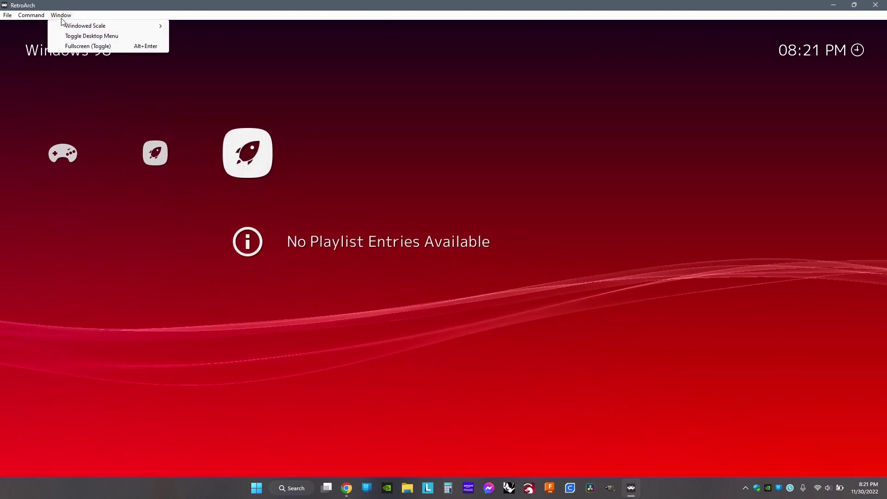
pyautogui.click(86, 36)
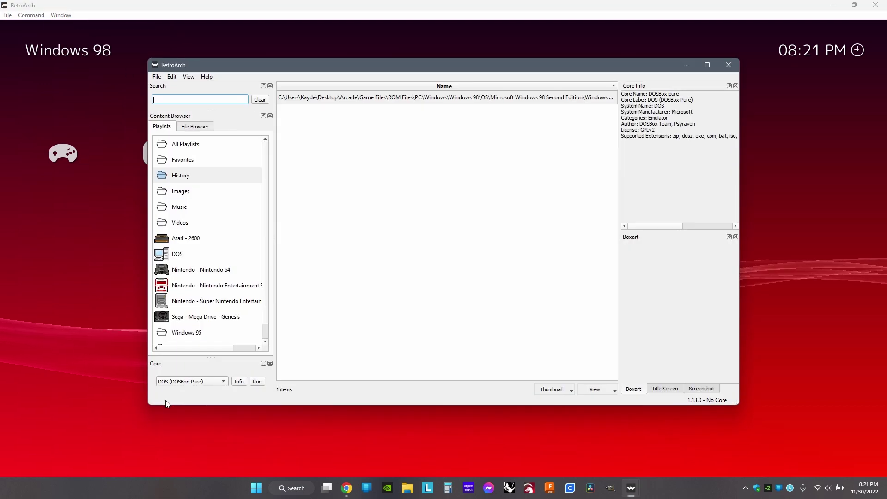
pyautogui.click(210, 331)
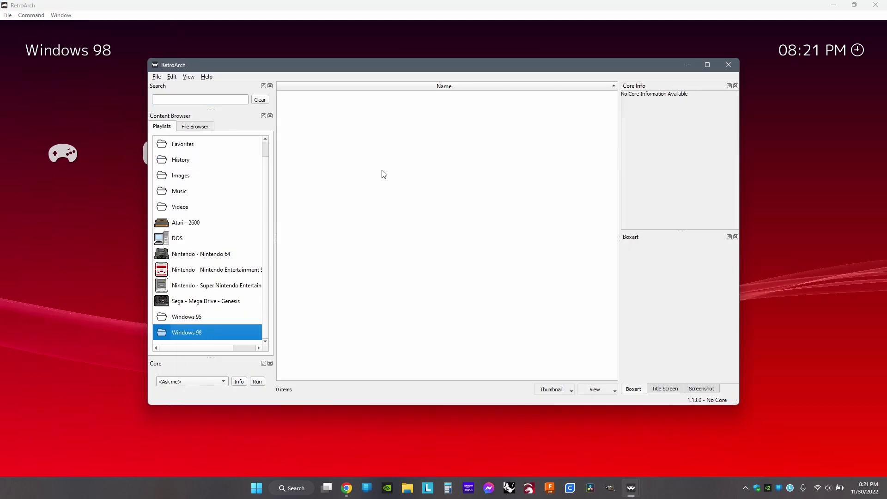
# Add the 3D Tetris zip from the Windows 98 Games folder to the playlist and close the desktop menu
pyautogui.rightClick(376, 173)
pyautogui.click(401, 198)
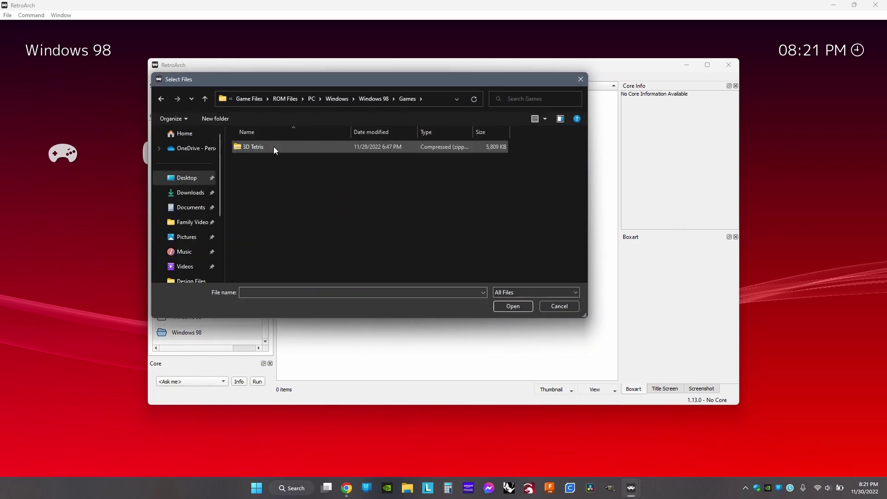
pyautogui.click(274, 146)
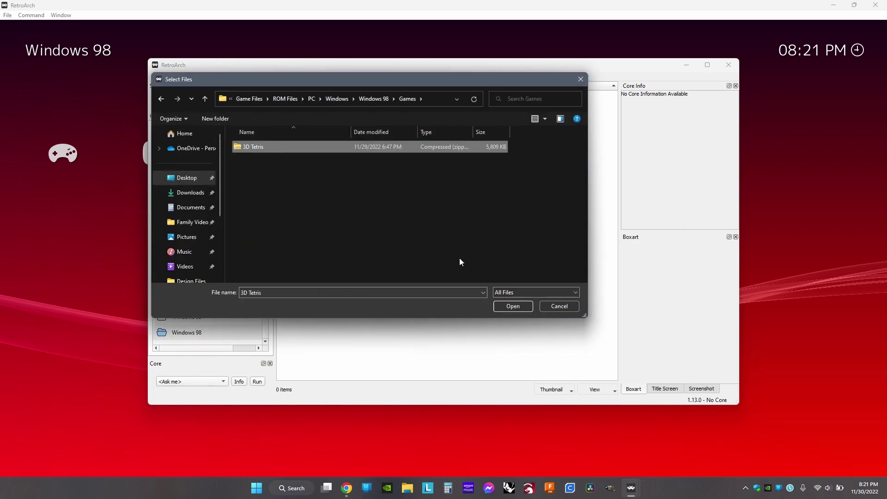
pyautogui.click(513, 305)
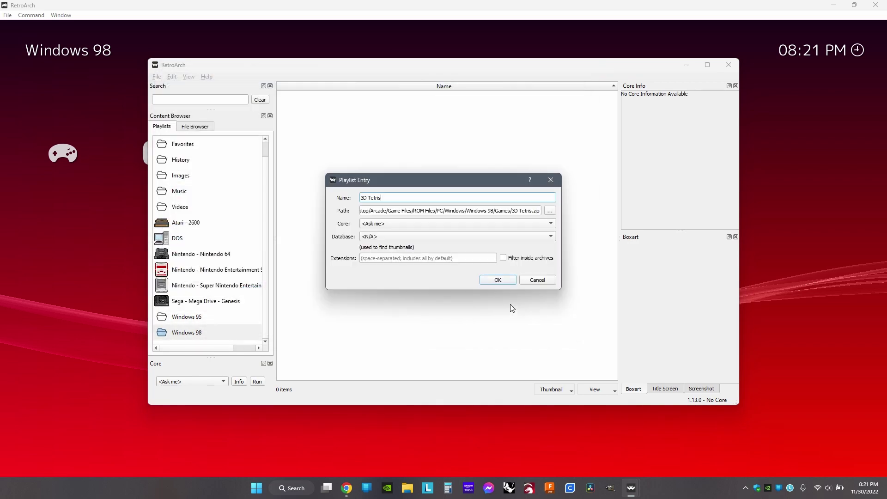
pyautogui.click(497, 282)
pyautogui.press('F5')
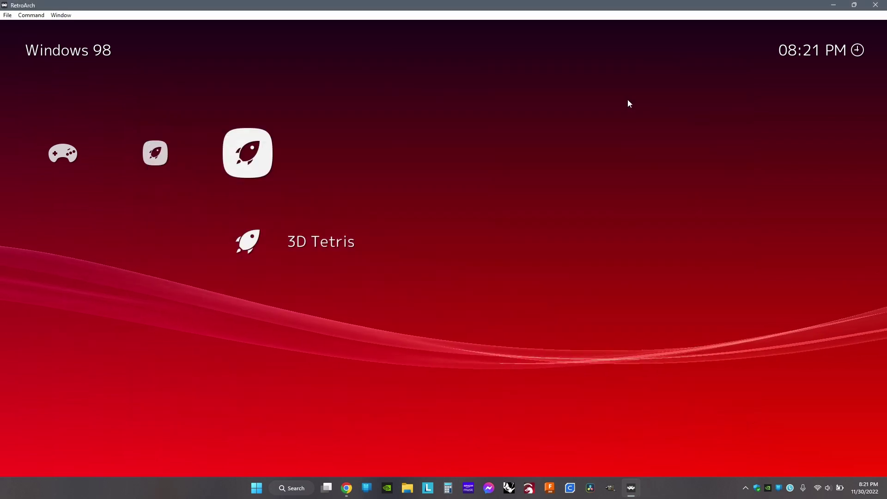
# Run 3D Tetris from the Windows 98 playlist with the DOS (DOSBox-Pure) core
pyautogui.press('Return')
pyautogui.press('Return')
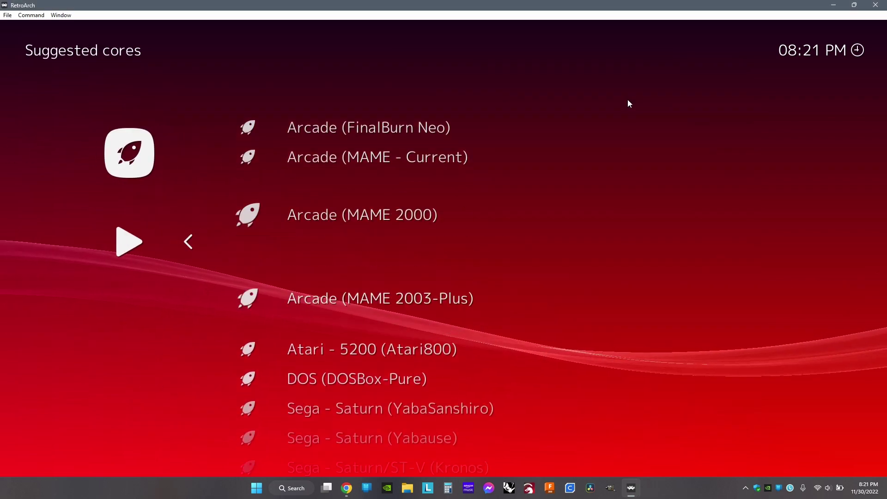
pyautogui.press('Down')
pyautogui.press('Down')
pyautogui.press('Down')
pyautogui.press('Return')
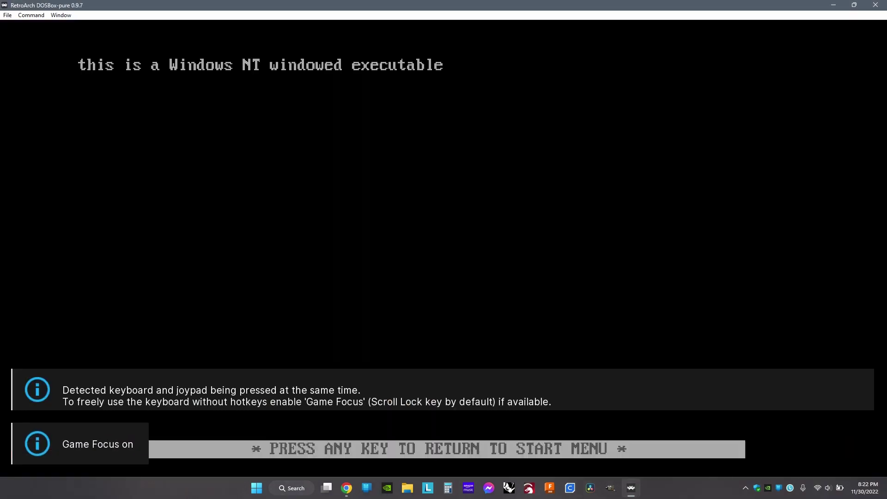
# Return to the DOSBox Pure start menu and run the installed operating system from the Windows 98 Second Edition disk image
pyautogui.press('Return')
pyautogui.press('Up')
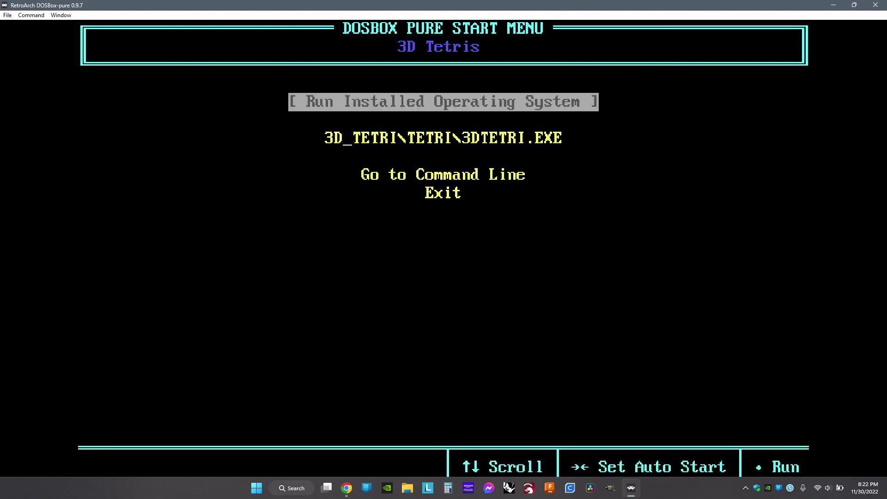
pyautogui.press('Return')
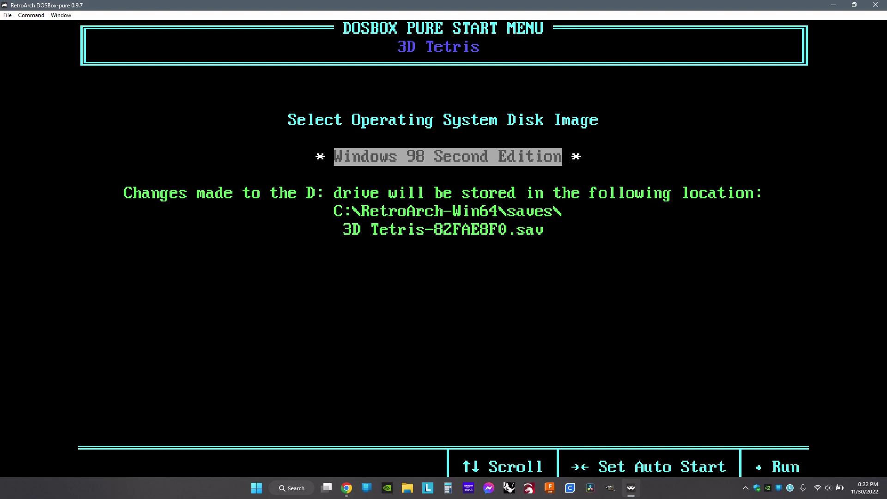
pyautogui.press('Right')
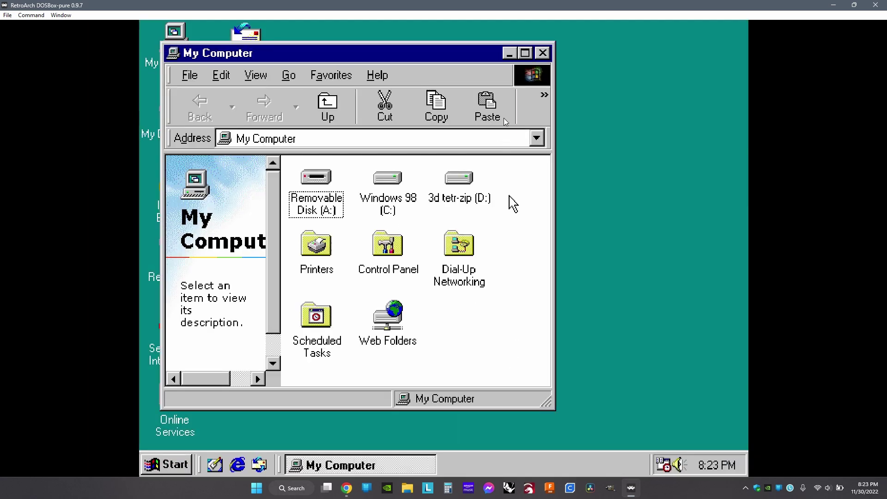
# Open the 3D_Tetri folder on the 3d tetr-zip (D:) drive in My Computer
pyautogui.click(467, 177)
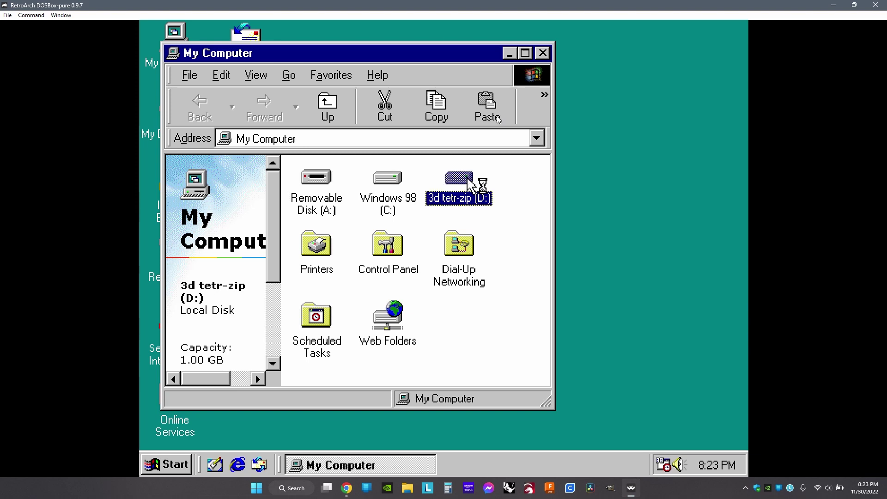
pyautogui.doubleClick(467, 180)
pyautogui.doubleClick(316, 180)
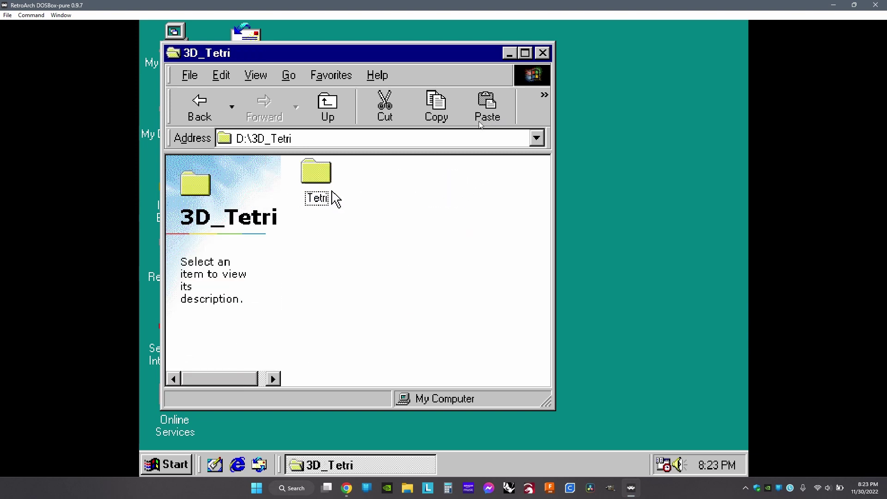